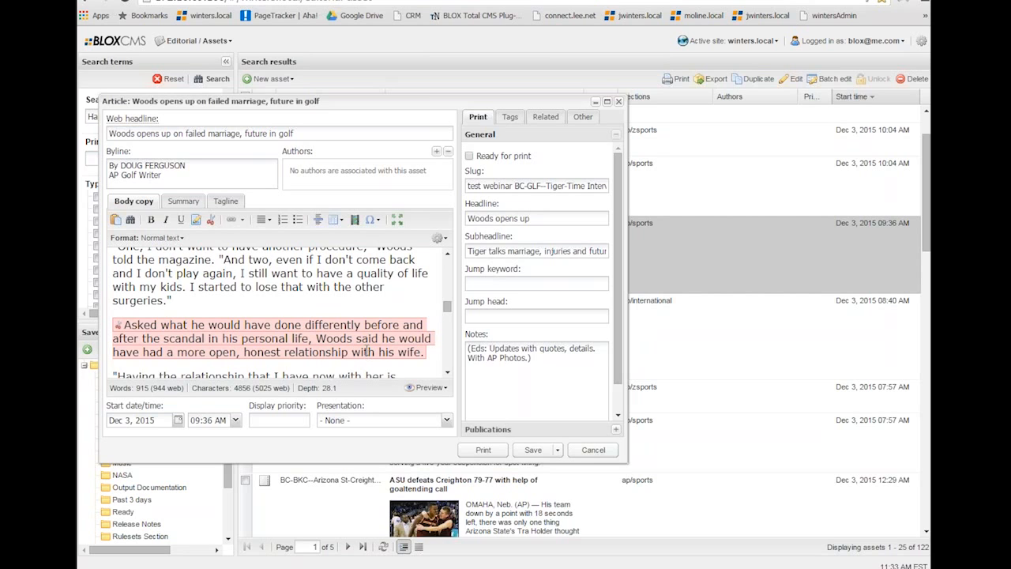
Remove the print trim from the paragraph beginning "Asked what he would have done differently".
triple_click(366, 351)
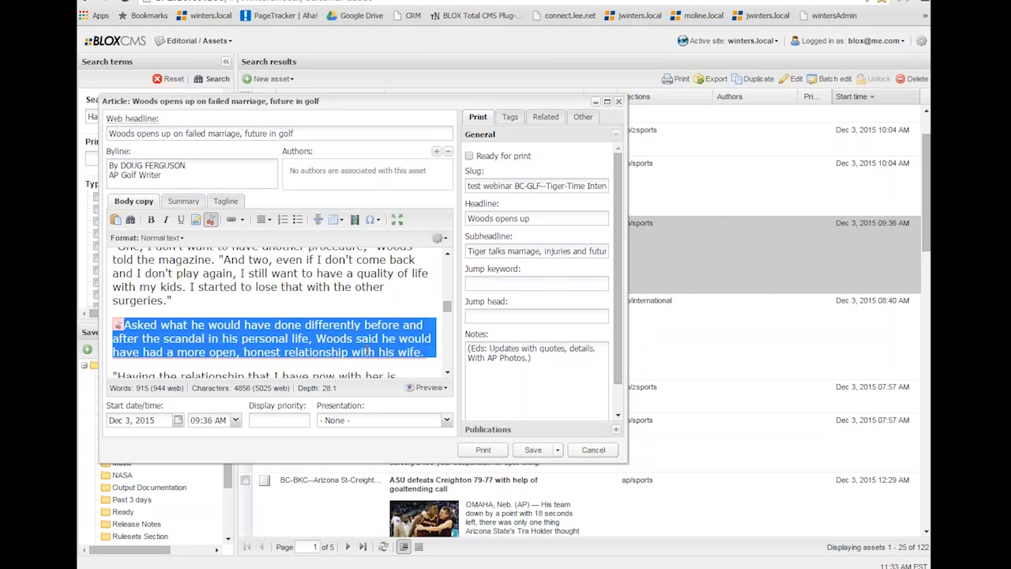
left_click(210, 225)
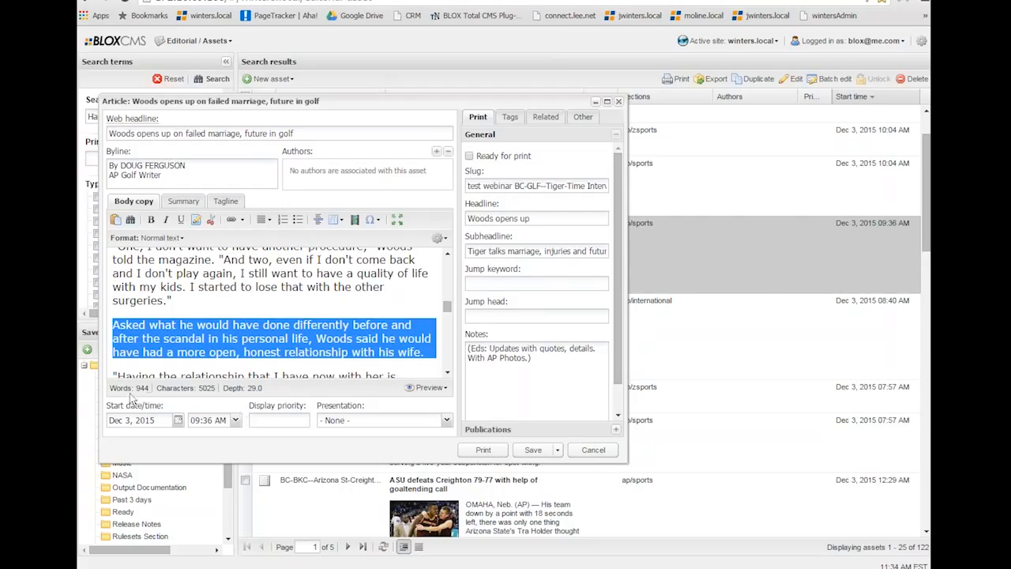
Hide the body copy statistics bar and show it again.
left_click(439, 238)
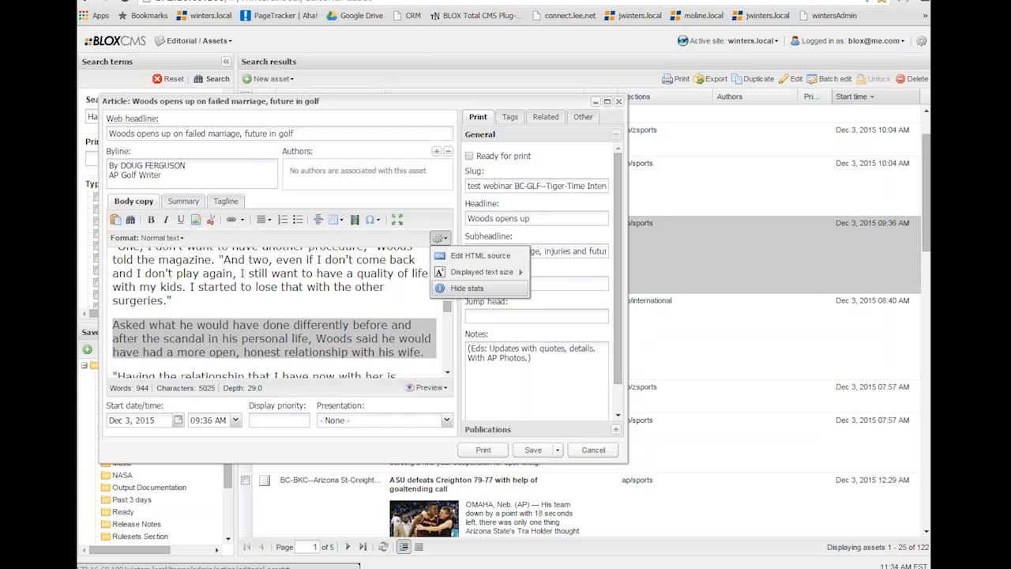
left_click(466, 287)
left_click(438, 238)
left_click(466, 287)
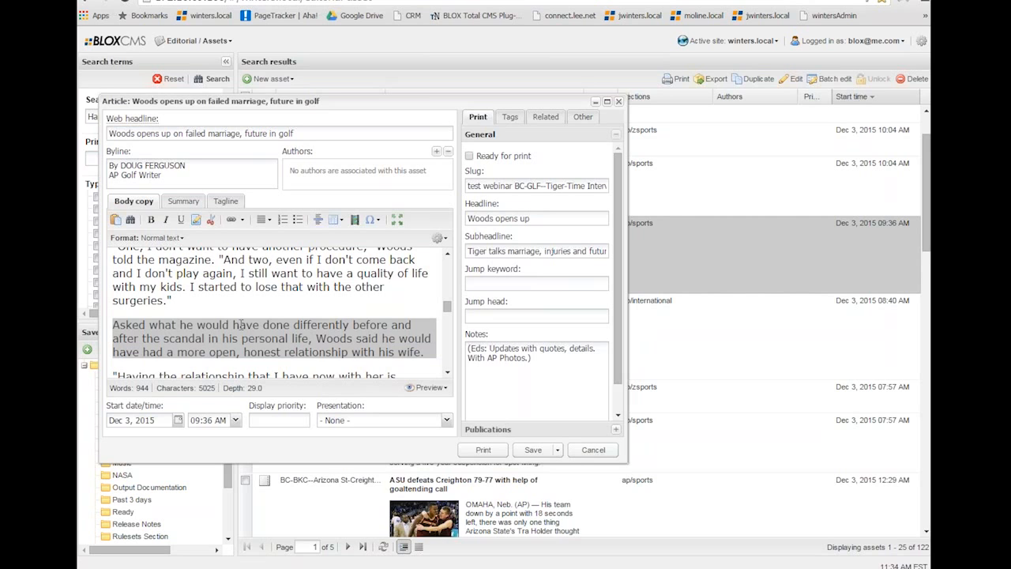
Trim the paragraphs beginning "Asked what he would have done" and "Having the relationship that I have now" from print.
left_click(210, 223)
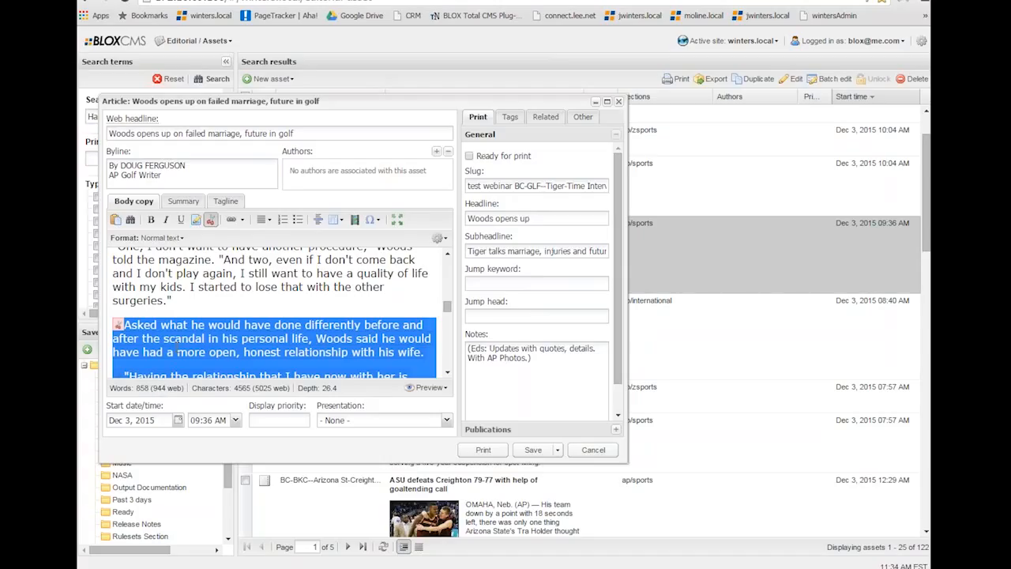
left_click(261, 309)
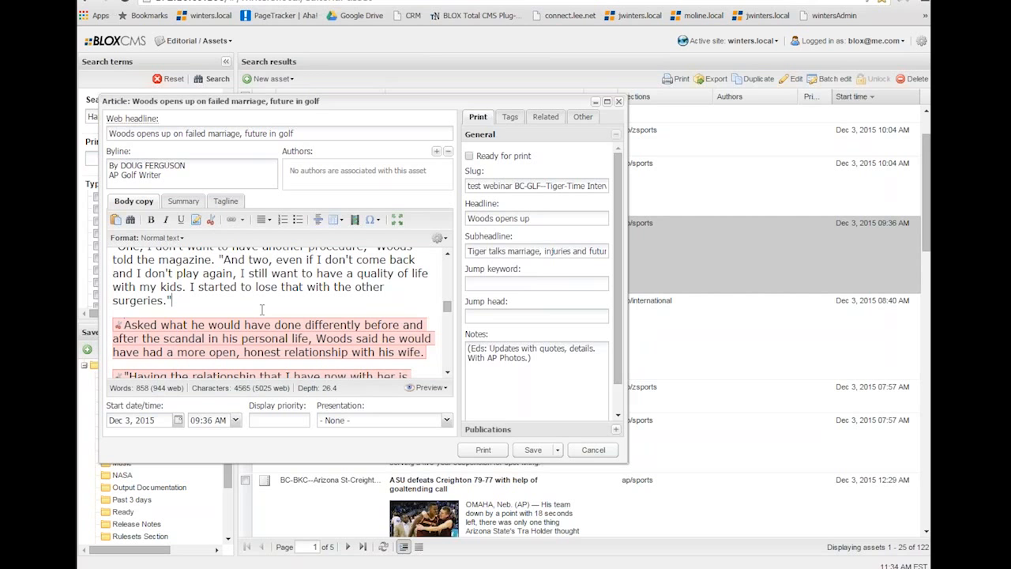
scroll(262, 309, "down", 1)
scroll(262, 309, "down", 1)
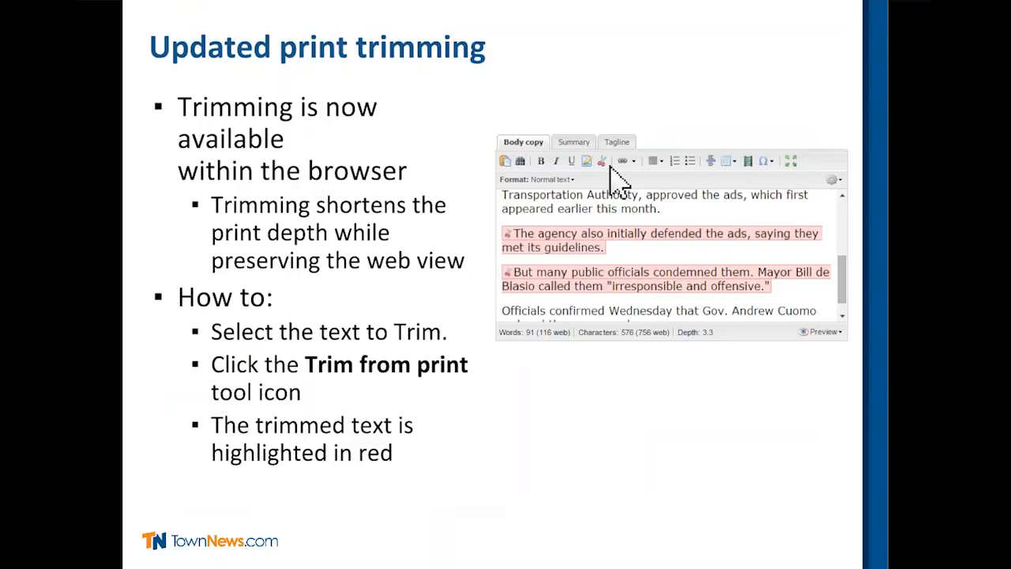
left_click(468, 454)
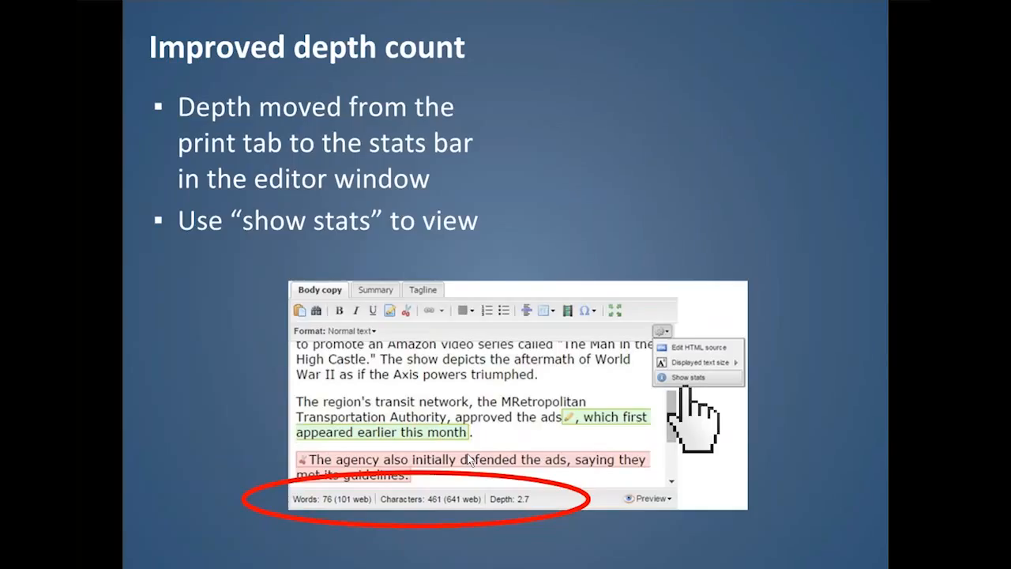
left_click(469, 459)
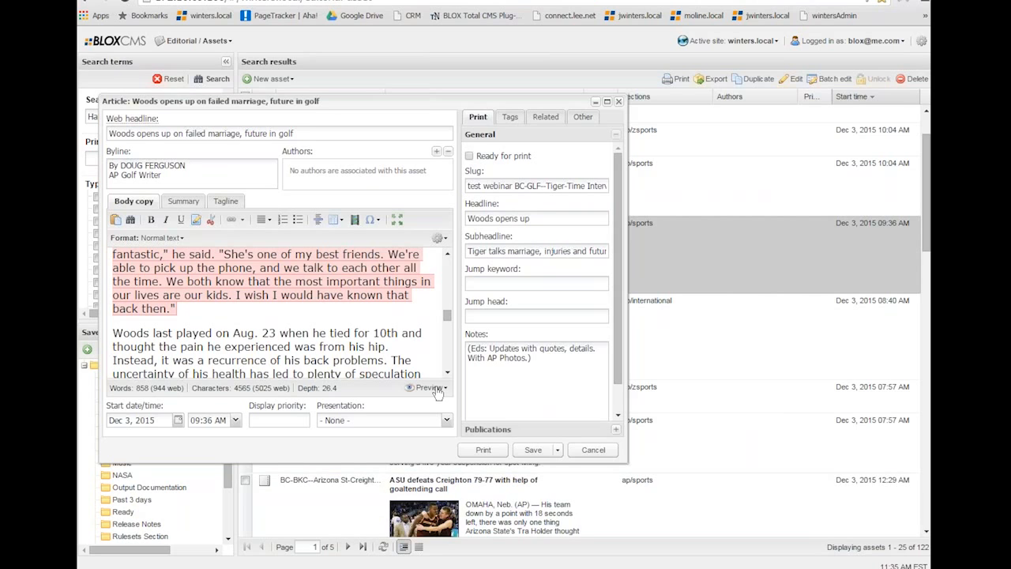
Mark "Aug. 23" and the sentence "Instead, it was a recurrence of his back problems." as separate inline notes.
left_click_drag(232, 332, 281, 336)
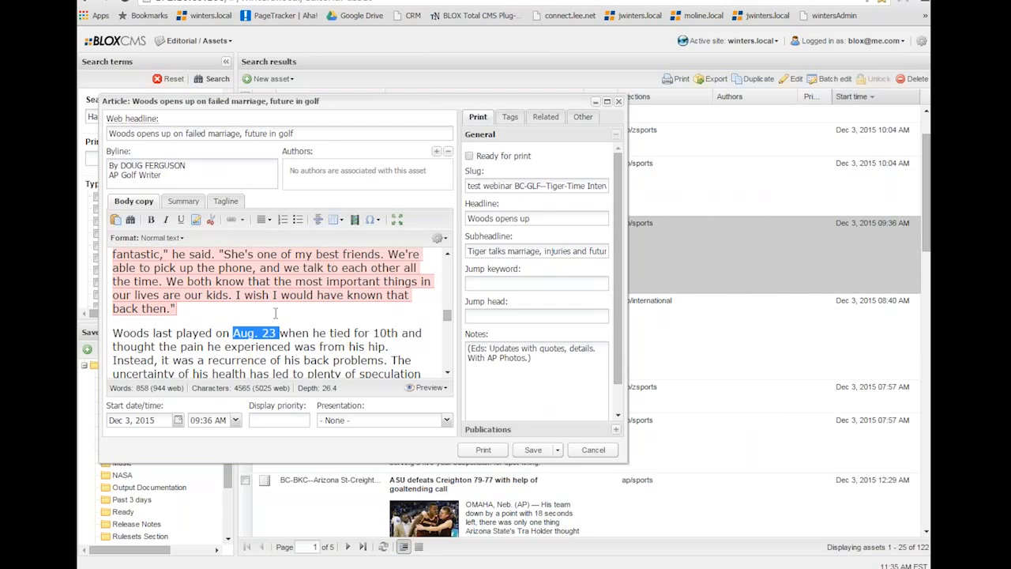
left_click(197, 221)
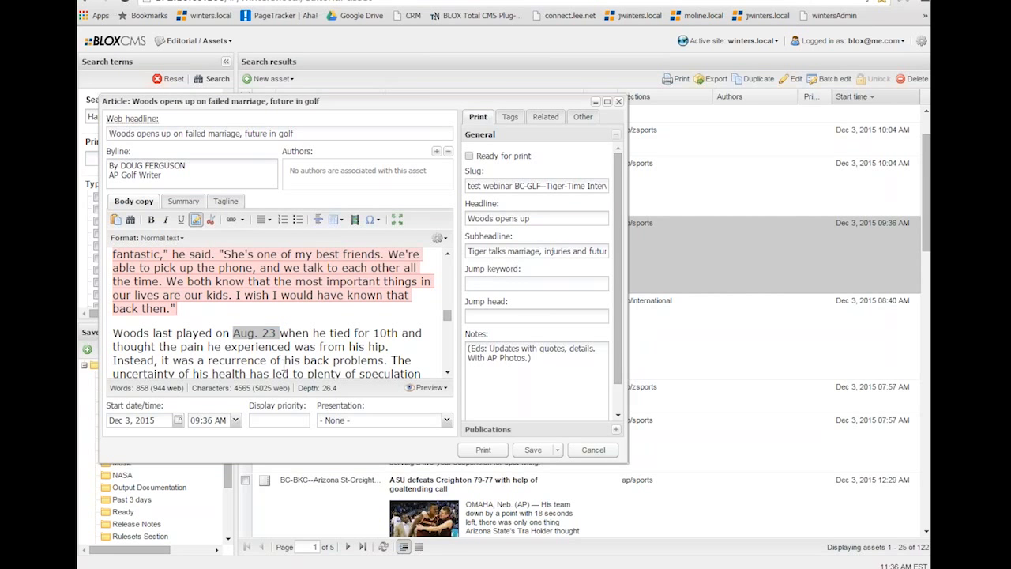
left_click_drag(207, 360, 368, 362)
left_click(210, 361)
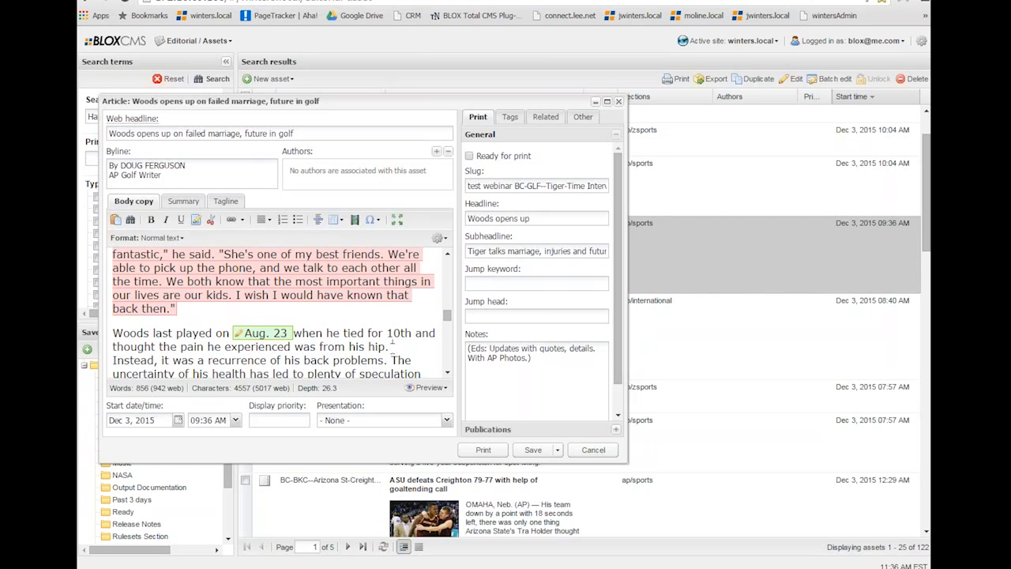
left_click_drag(390, 361, 112, 360)
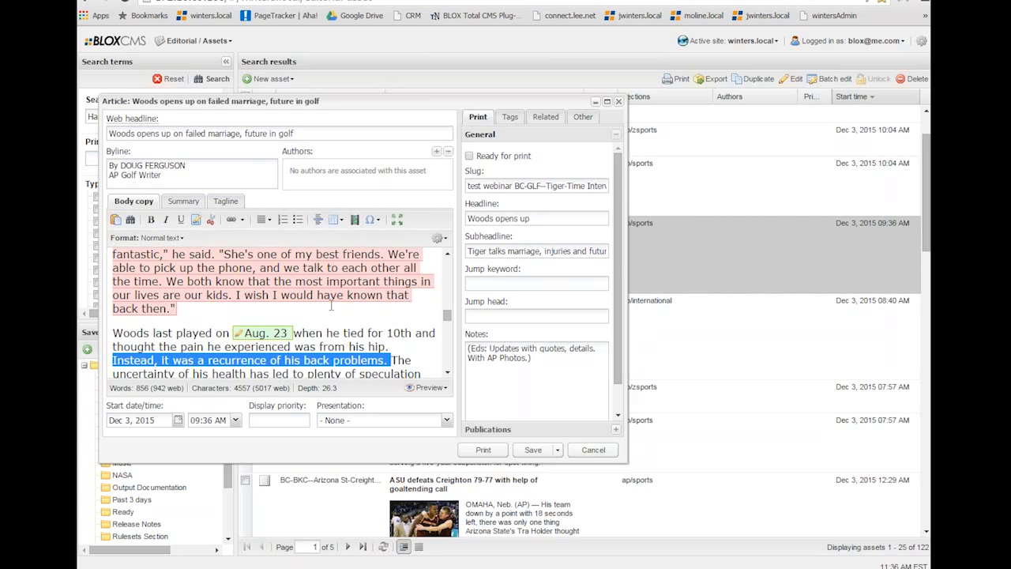
left_click(197, 219)
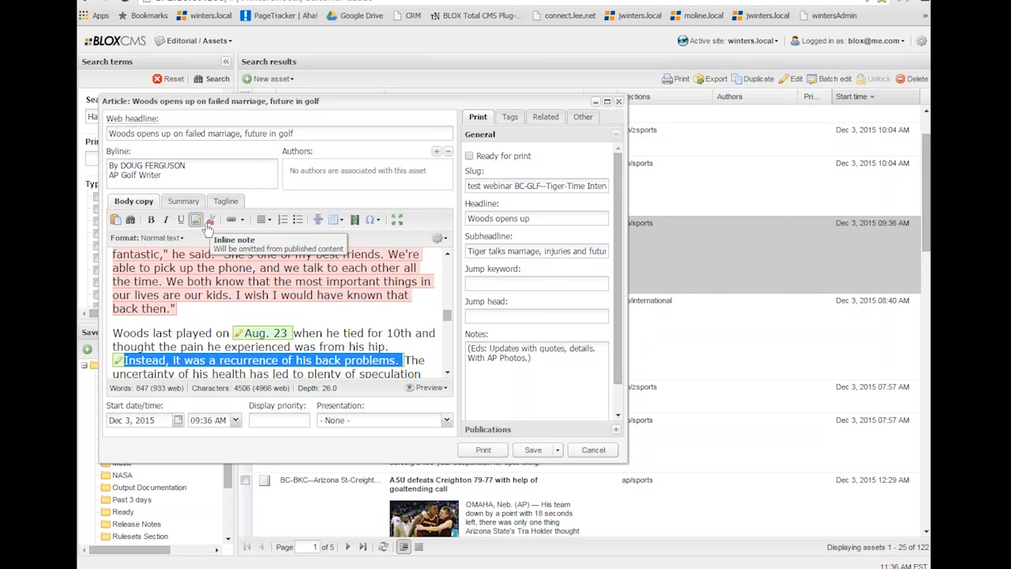
left_click(350, 348)
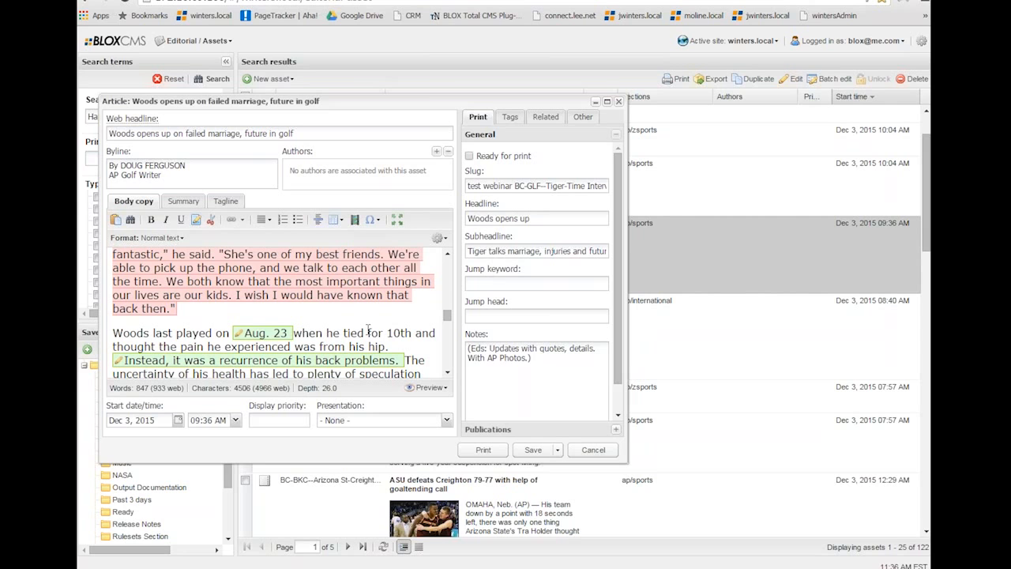
Enlarge the article window so that the body copy area is wider and taller.
scroll(367, 332, "down", 2)
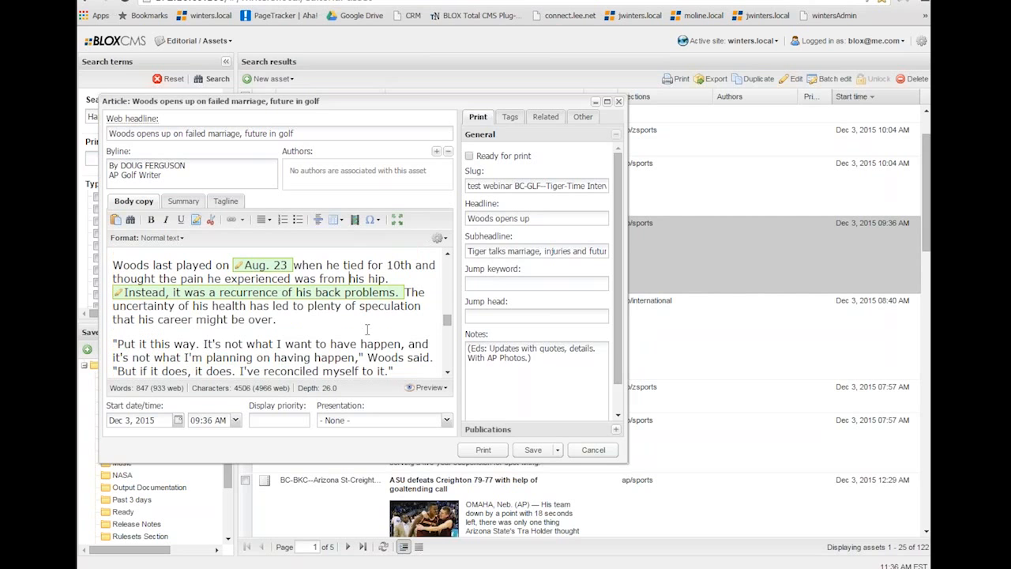
left_click_drag(629, 463, 822, 510)
scroll(475, 367, "down", 2)
scroll(476, 368, "up", 8)
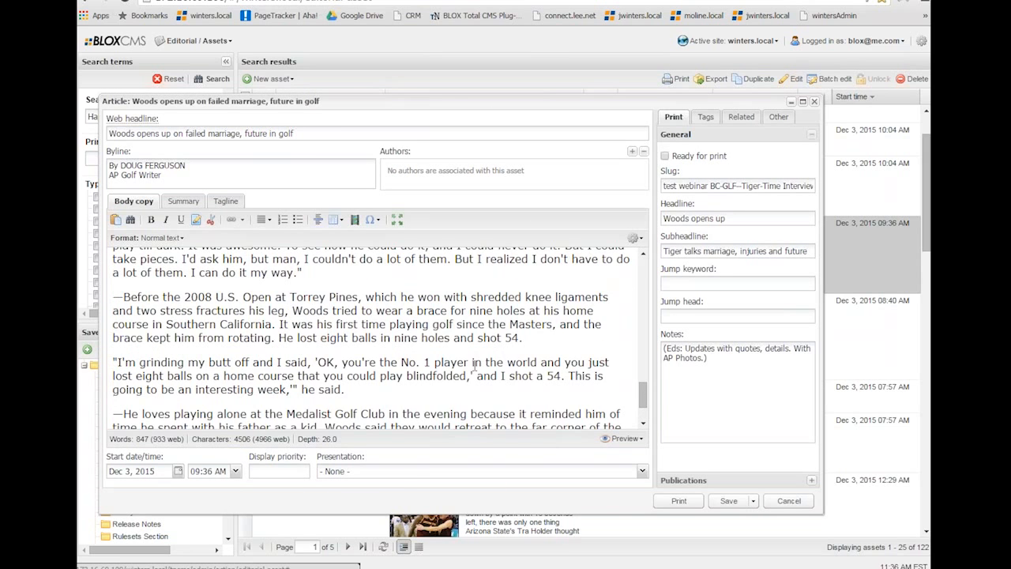
scroll(475, 367, "up", 3)
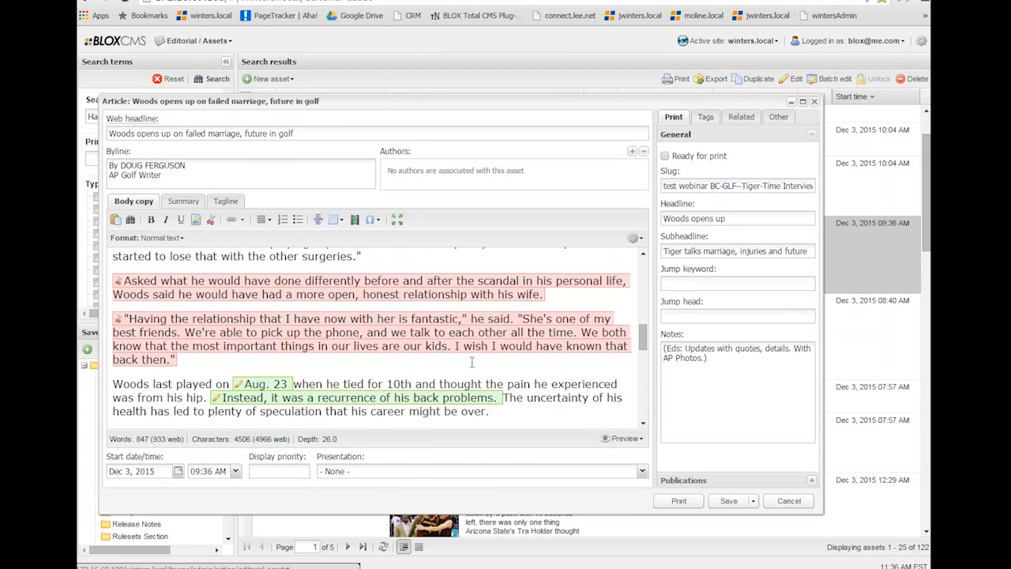
Preview the article for web, read through its text, and close the preview.
left_click(624, 439)
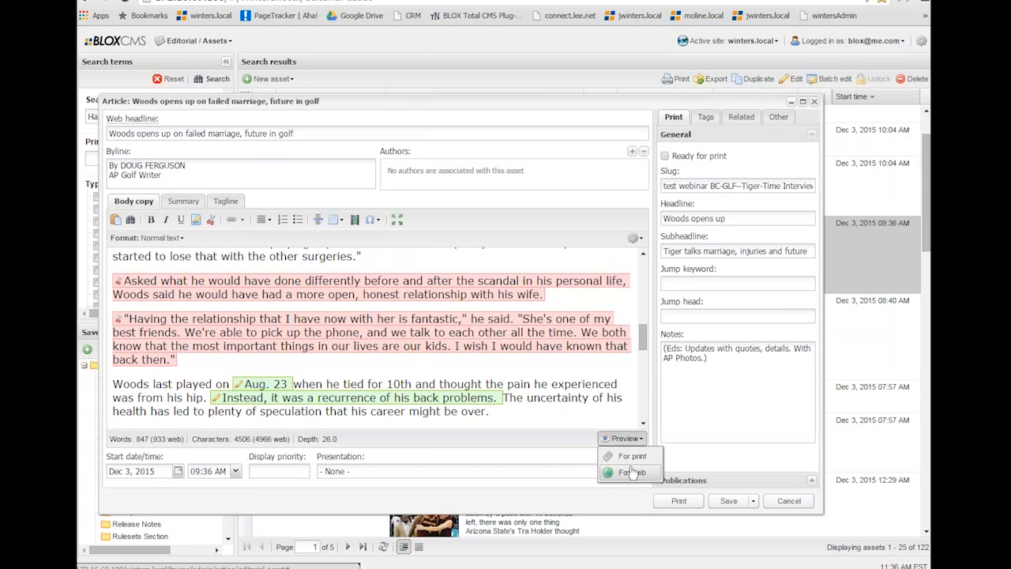
left_click(631, 472)
scroll(501, 309, "down", 10)
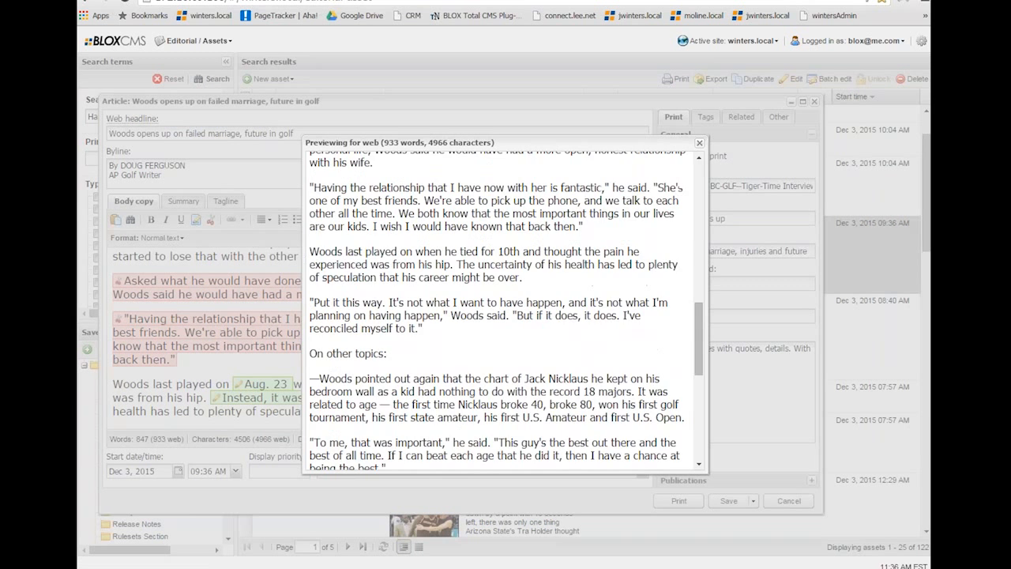
scroll(502, 308, "up", 10)
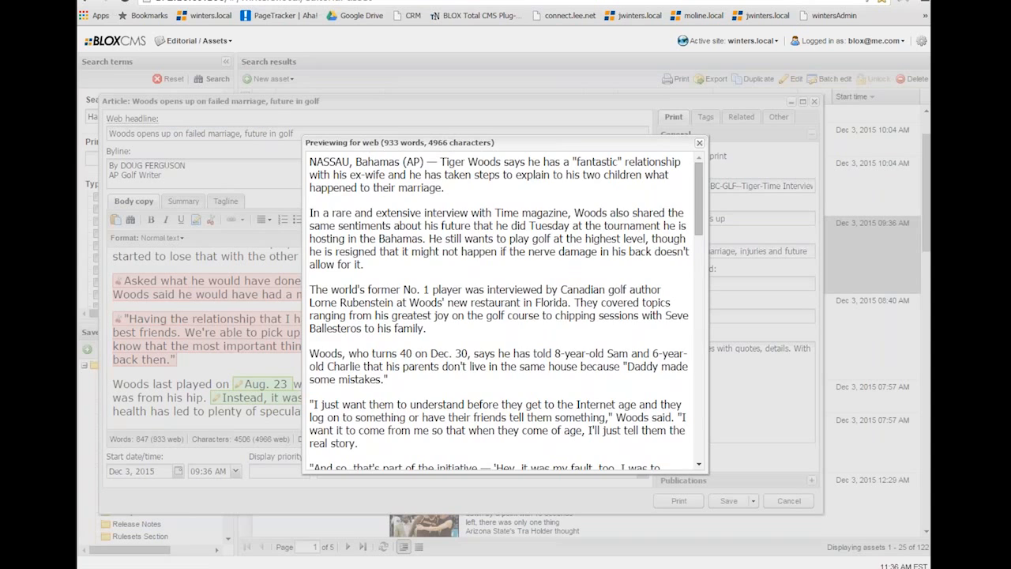
scroll(502, 308, "down", 5)
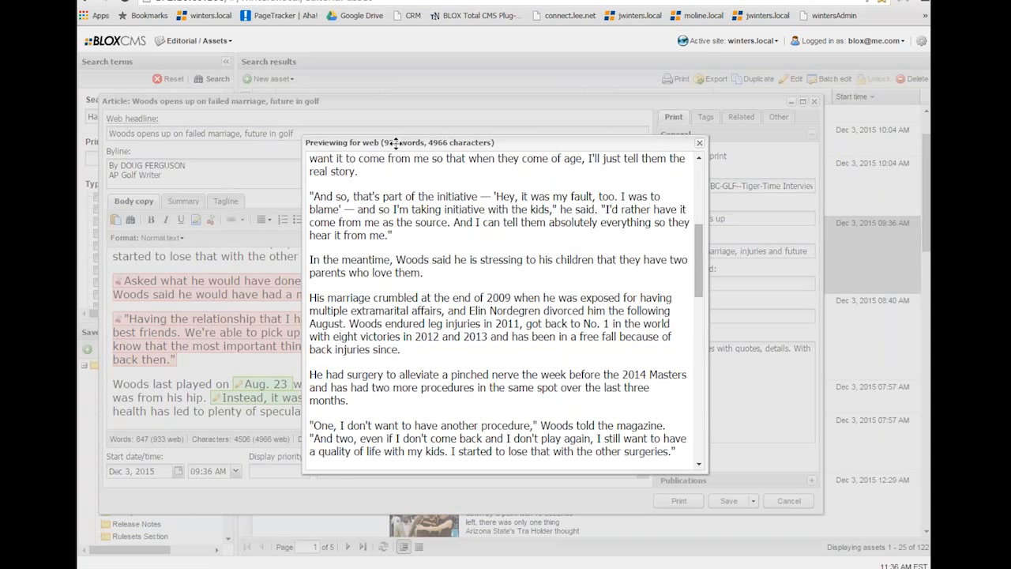
left_click(700, 144)
Preview the article for print, read through its full text, and close the preview.
left_click(630, 439)
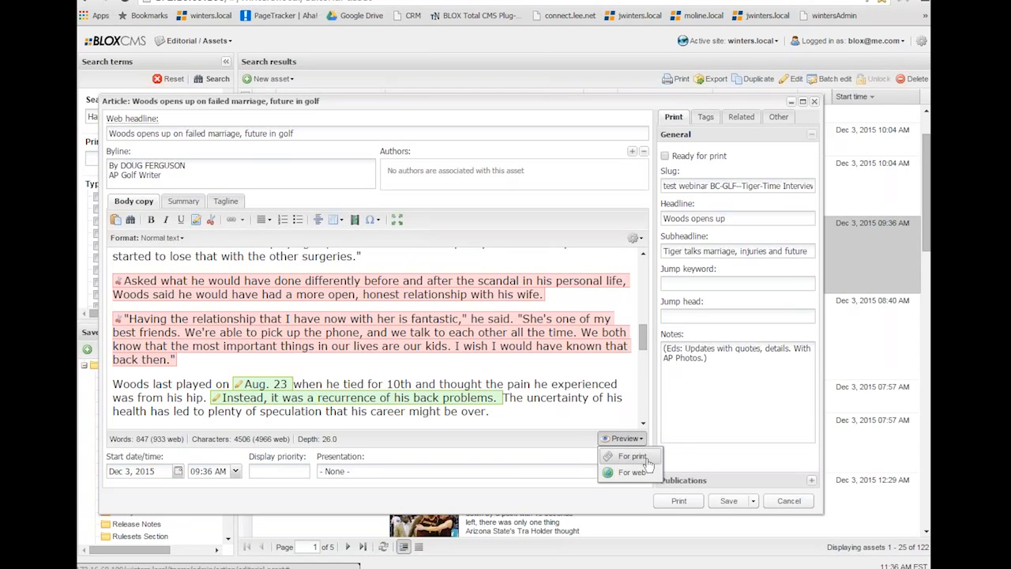
left_click(632, 457)
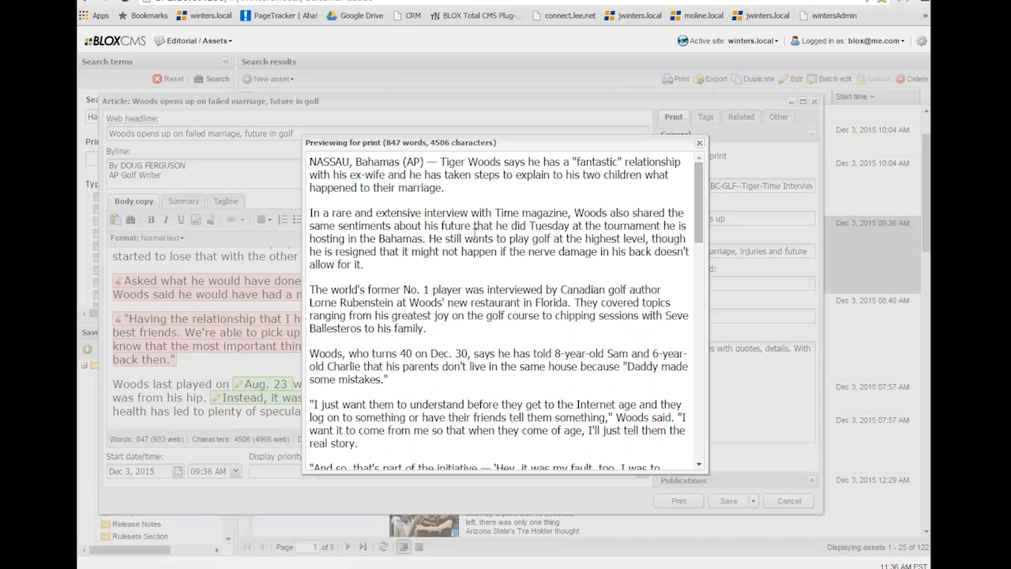
scroll(476, 234, "down", 7)
scroll(504, 308, "down", 10)
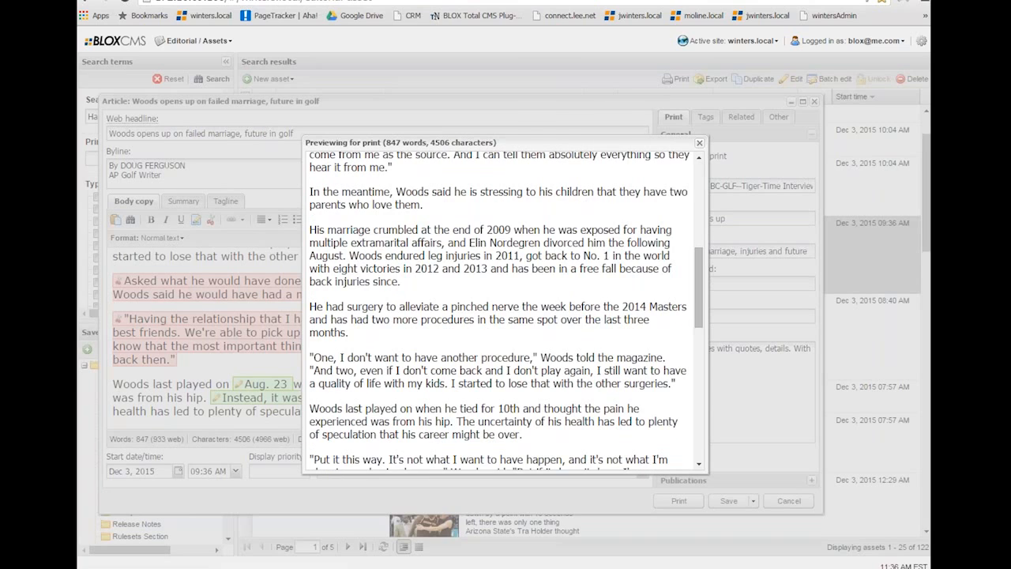
scroll(503, 308, "down", 6)
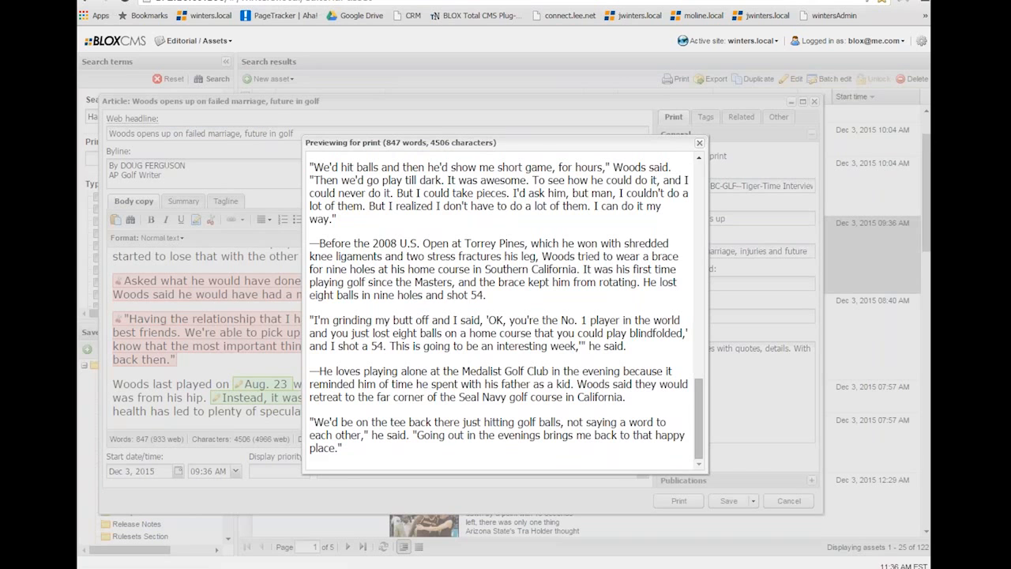
scroll(503, 308, "up", 14)
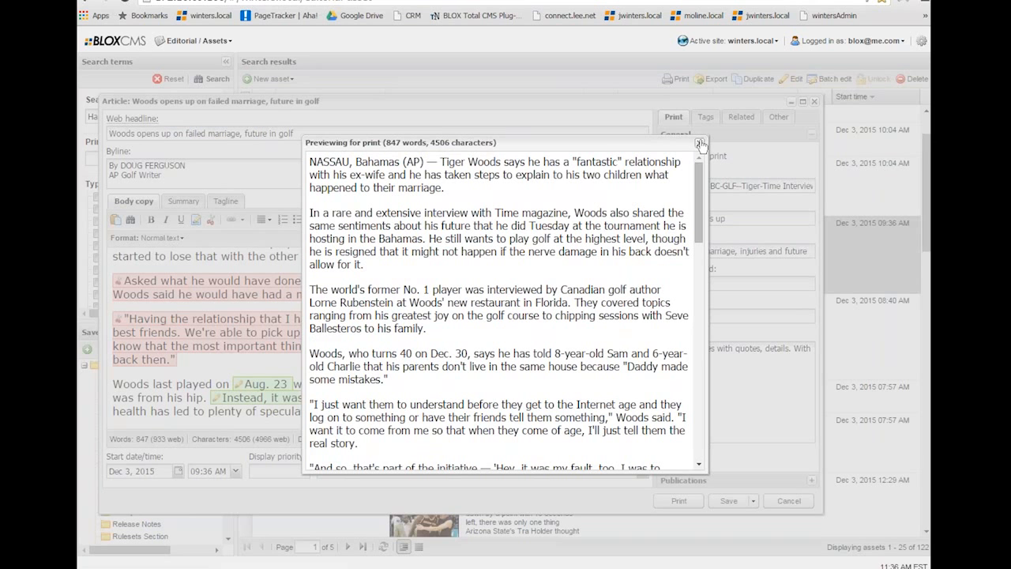
left_click(699, 143)
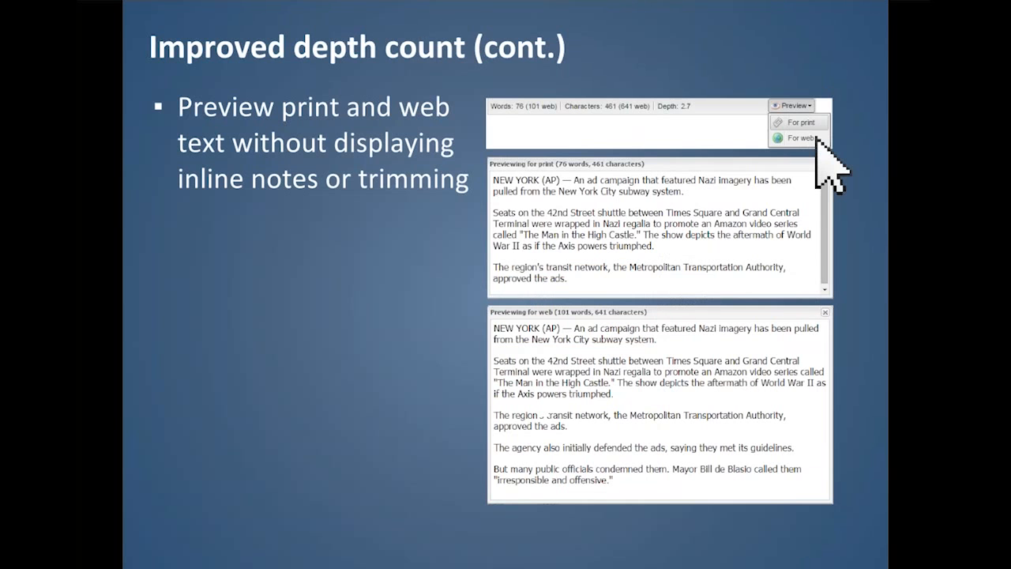
left_click(344, 395)
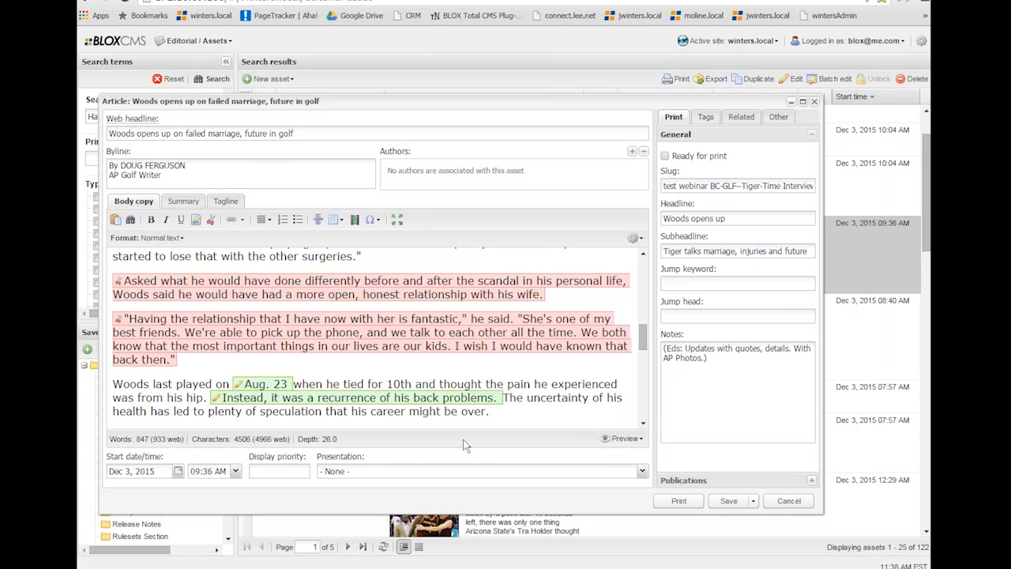
Check which broadcast channels are available for the article.
left_click(778, 116)
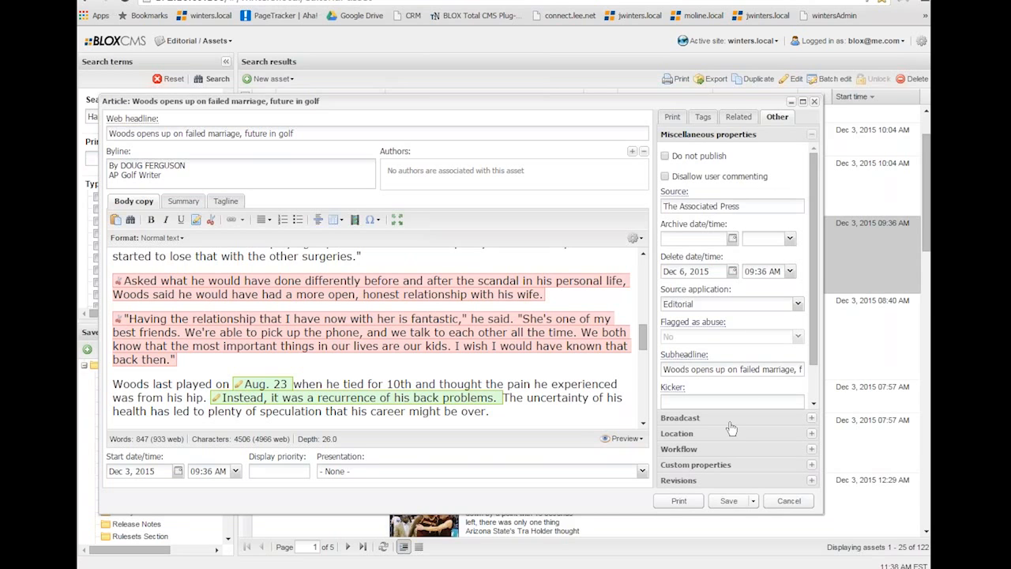
left_click(680, 418)
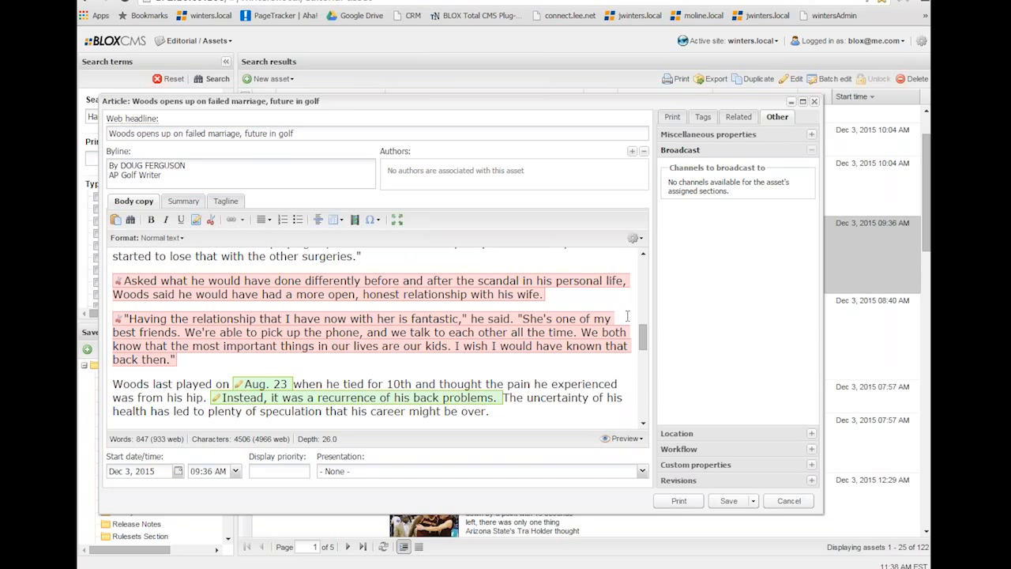
left_click(703, 117)
left_click(778, 116)
left_click(728, 419)
Add the business section to the article's section tags.
left_click(703, 117)
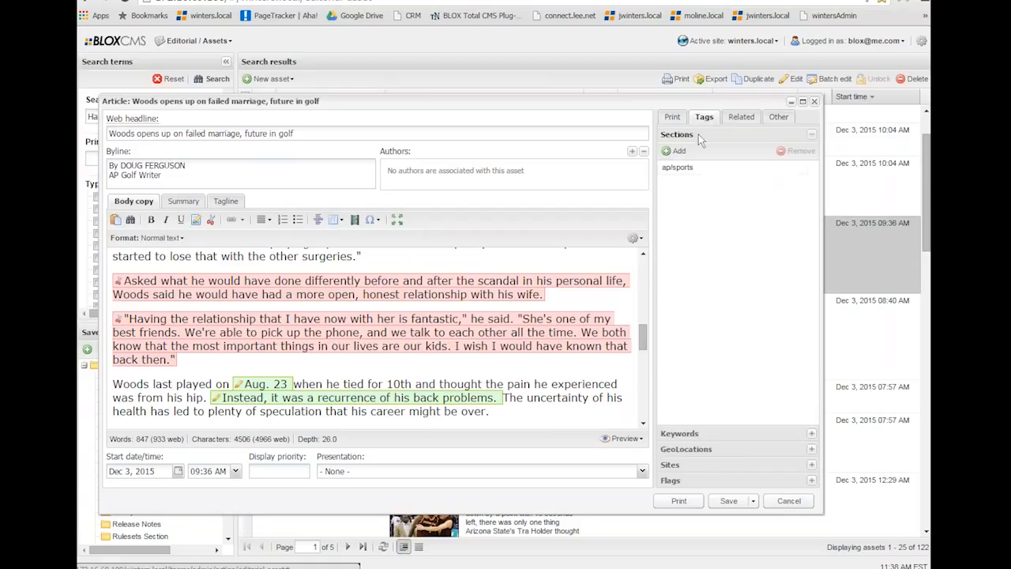
left_click(678, 153)
left_click(406, 220)
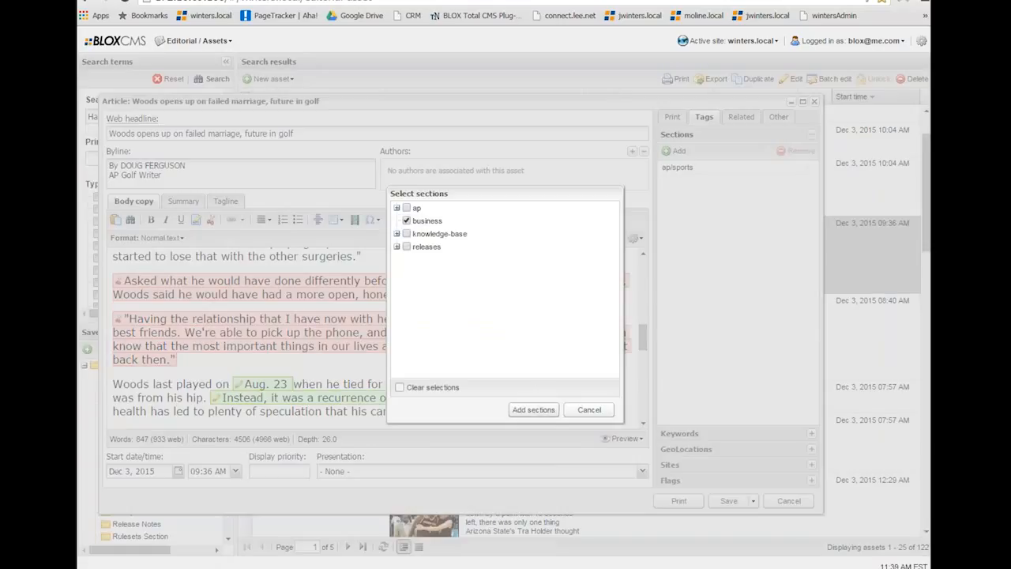
left_click(533, 408)
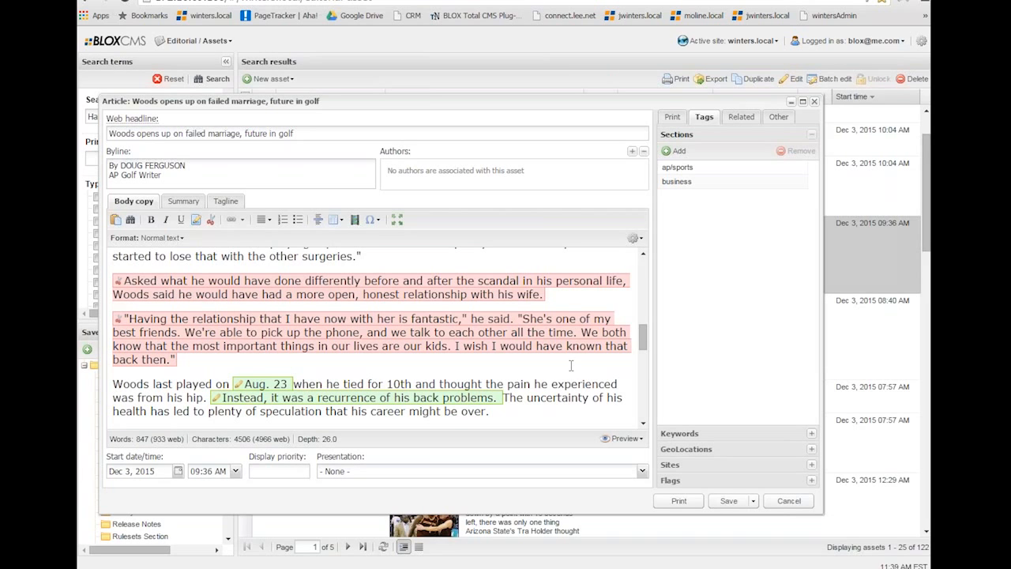
Choose Twitter for Business as the article's broadcast channel and save the article.
left_click(779, 117)
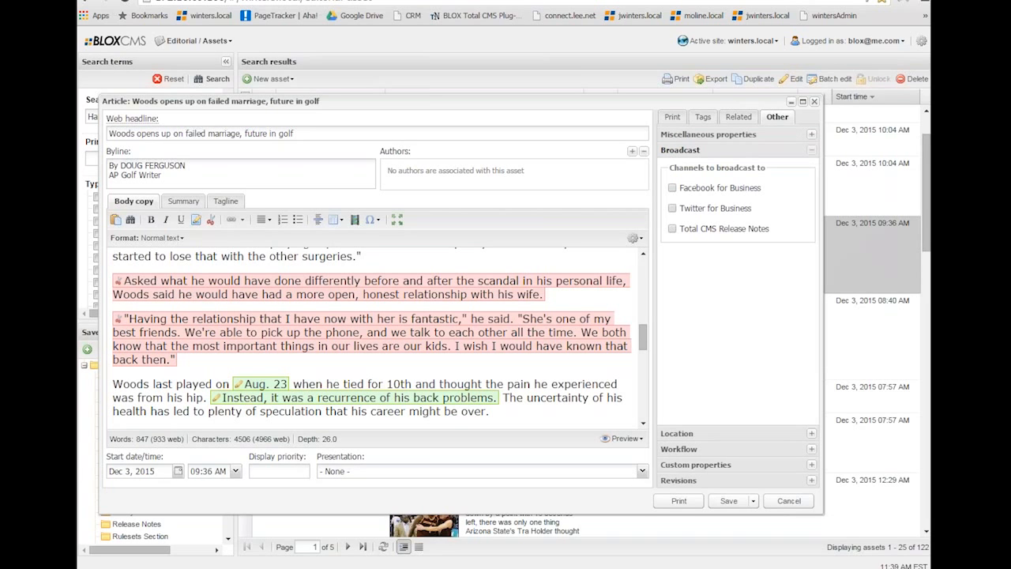
left_click(674, 210)
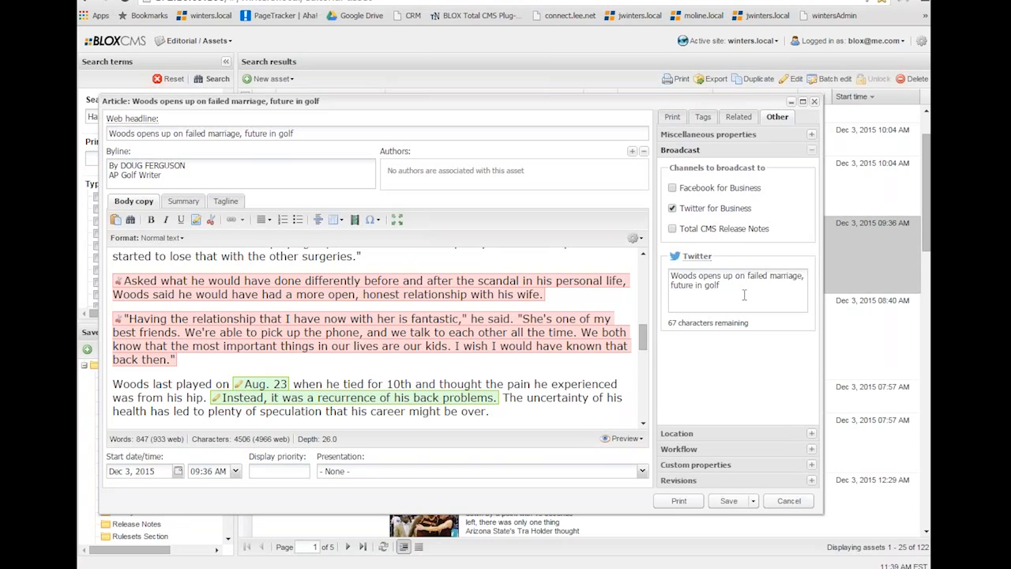
left_click(675, 278)
left_click(726, 501)
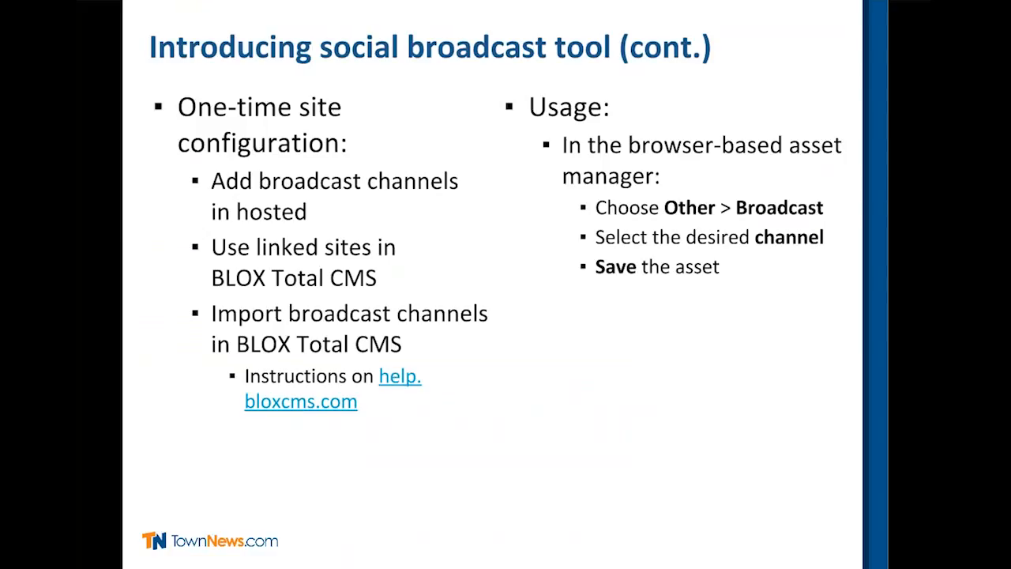
mouse_move(251, 562)
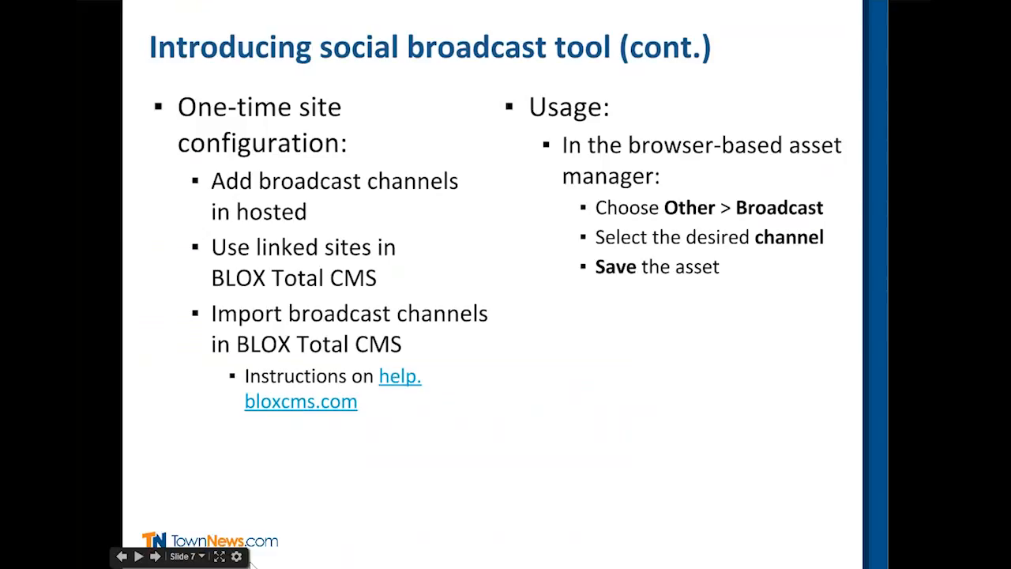